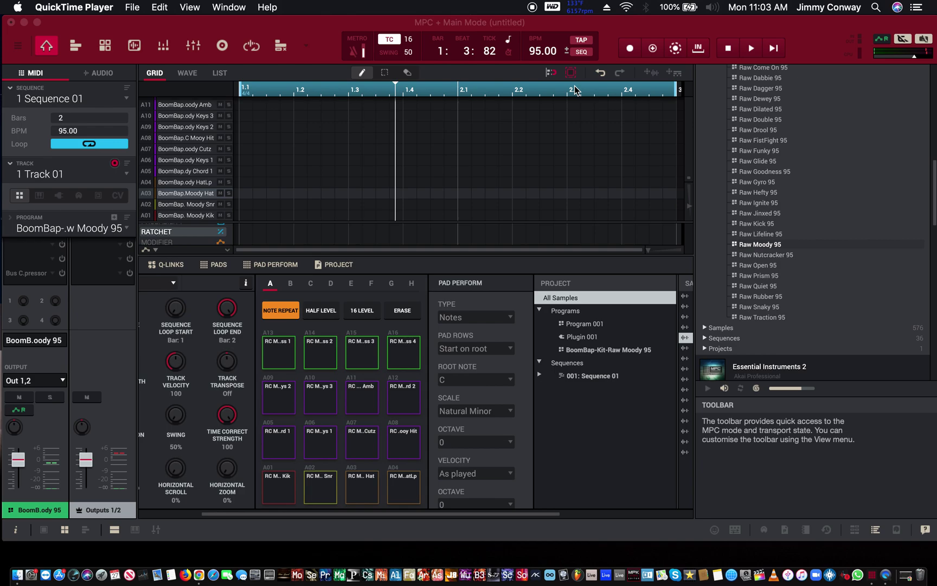
Start playback of the empty 2-bar, 95 BPM sequence from bar 1
key("space")
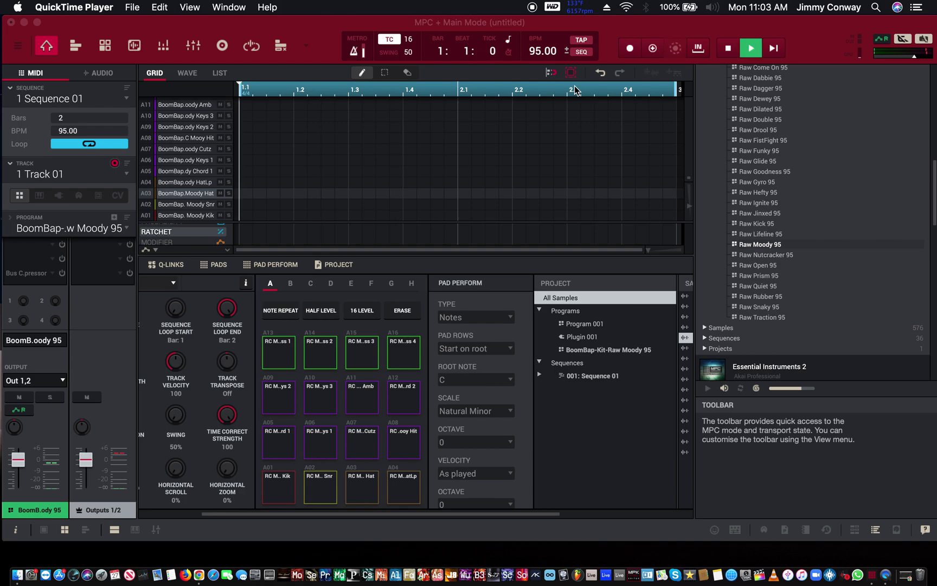
Overdub steady 16th-note hi-hats on the Moody Hat row, then undo the stray A09 note
key("r")
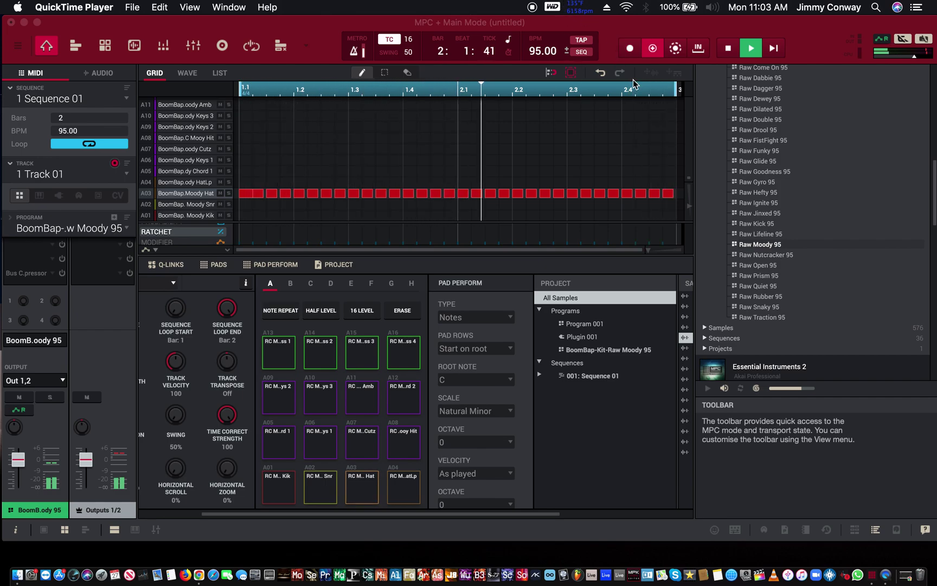
key("space")
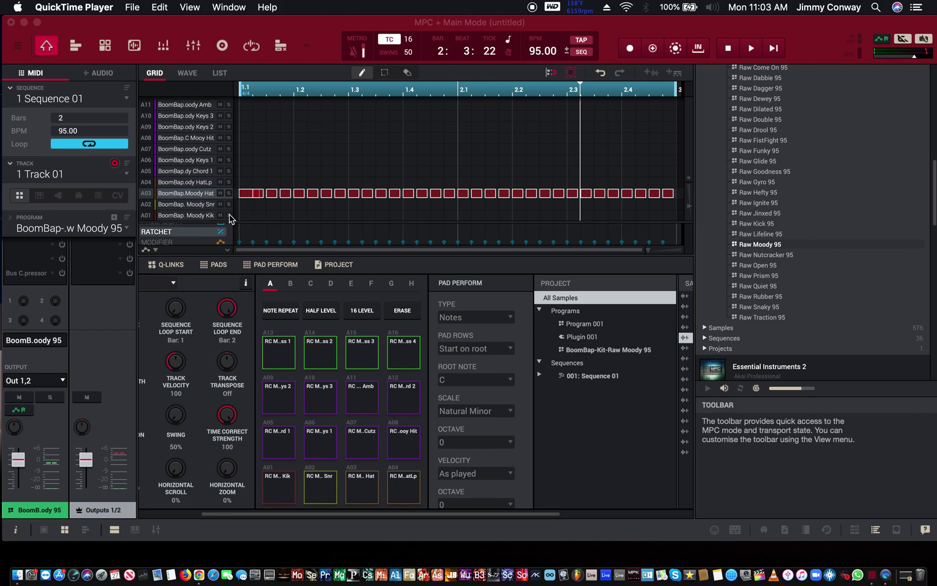
left_click(546, 128)
key("super+z")
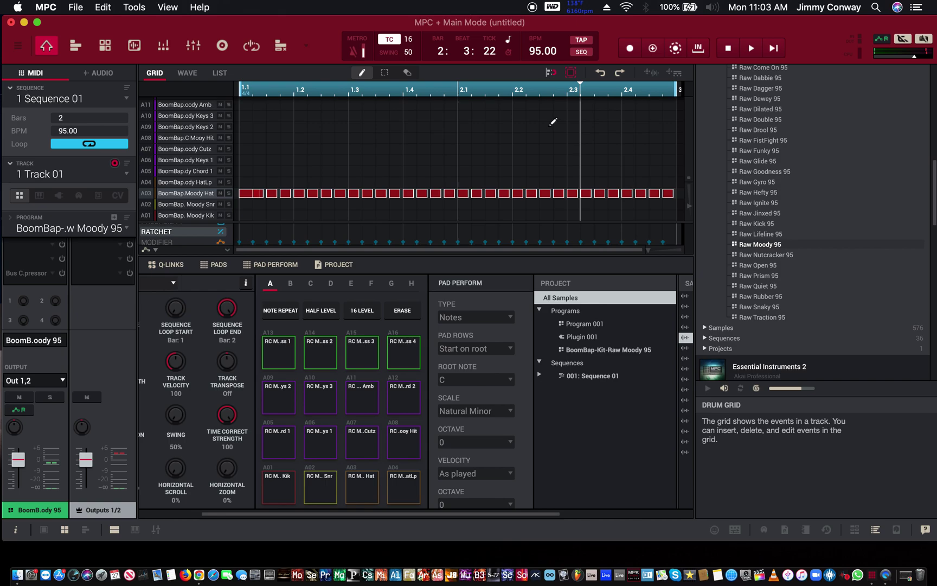
Switch to the Select tool, replay the pattern and show the Probability lane under the grid
left_click(385, 72)
key("space")
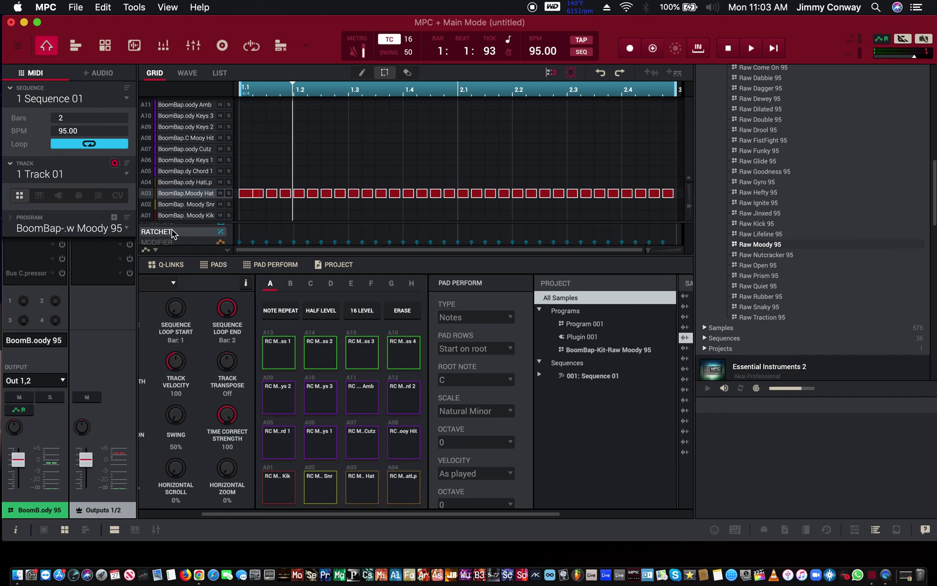
scroll(170, 238, "up", 3)
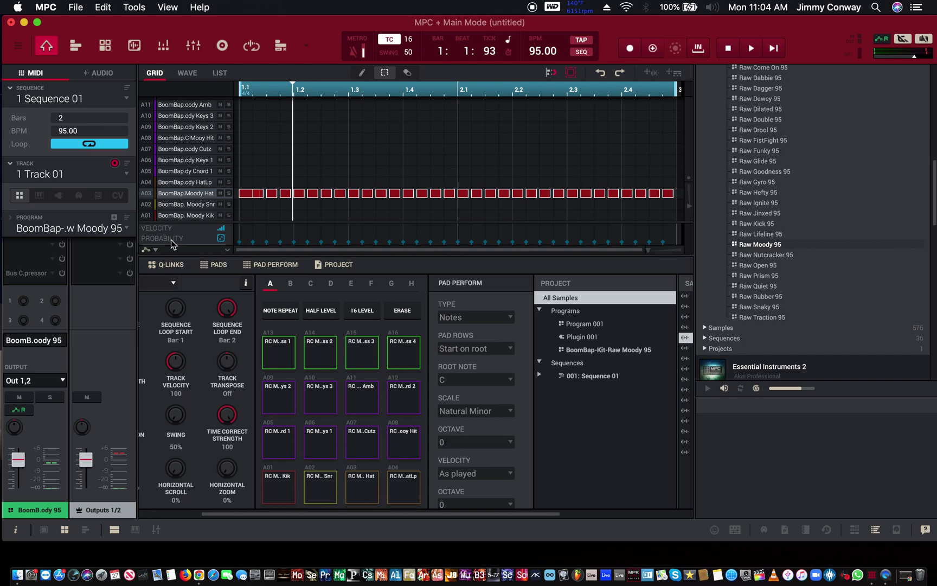
left_click(174, 239)
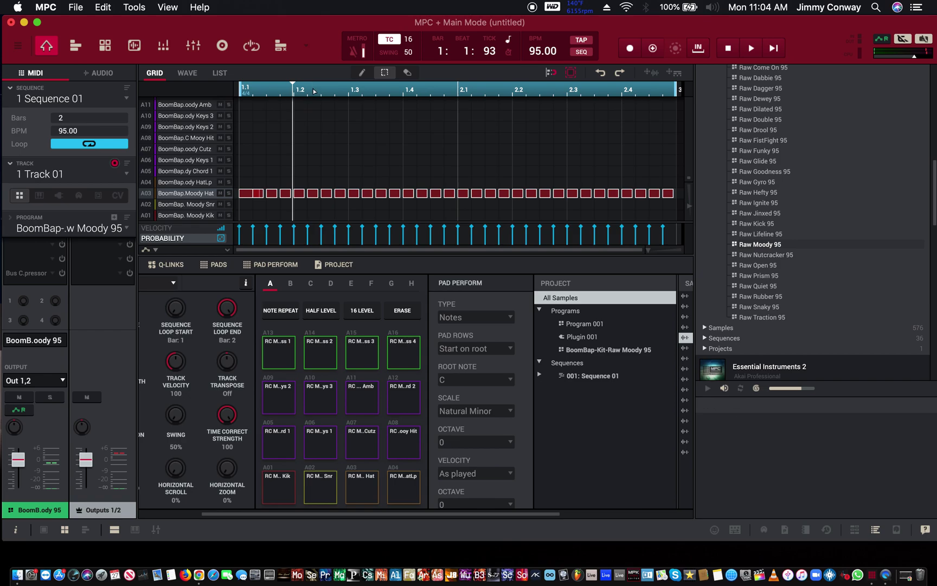
Lower the probability of several early first-bar hi-hats and play to audition them
mouse_move(241, 233)
left_mouse_down()
mouse_move(289, 243)
mouse_move(276, 237)
left_mouse_up()
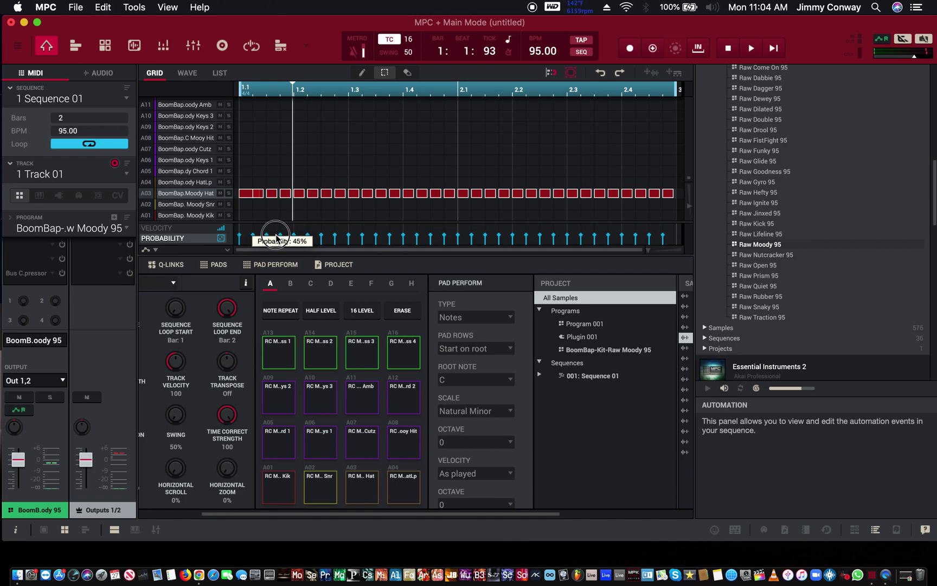
left_click_drag(276, 237, 278, 238)
key("space")
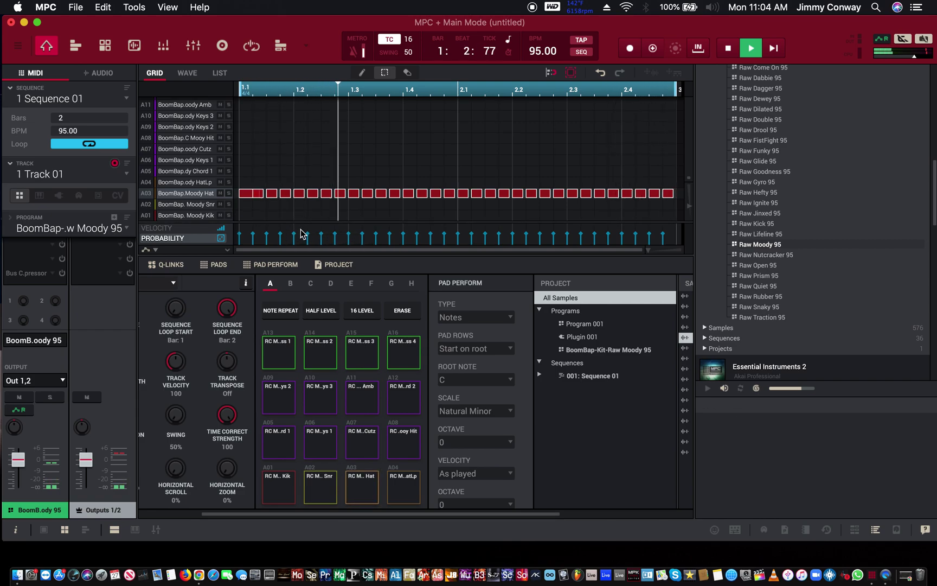
Select and delete all hi-hat notes in the second bar
mouse_move(309, 239)
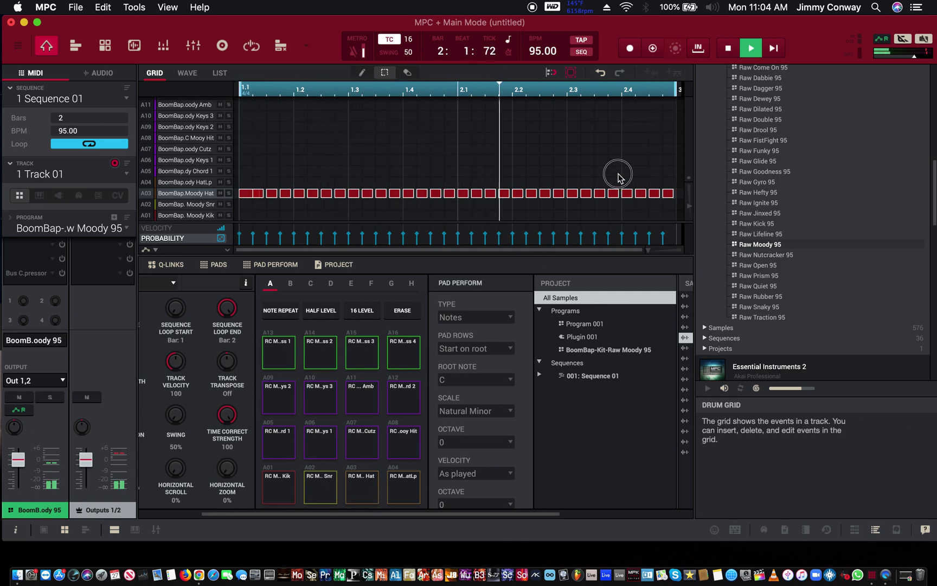
left_click_drag(673, 176, 465, 209)
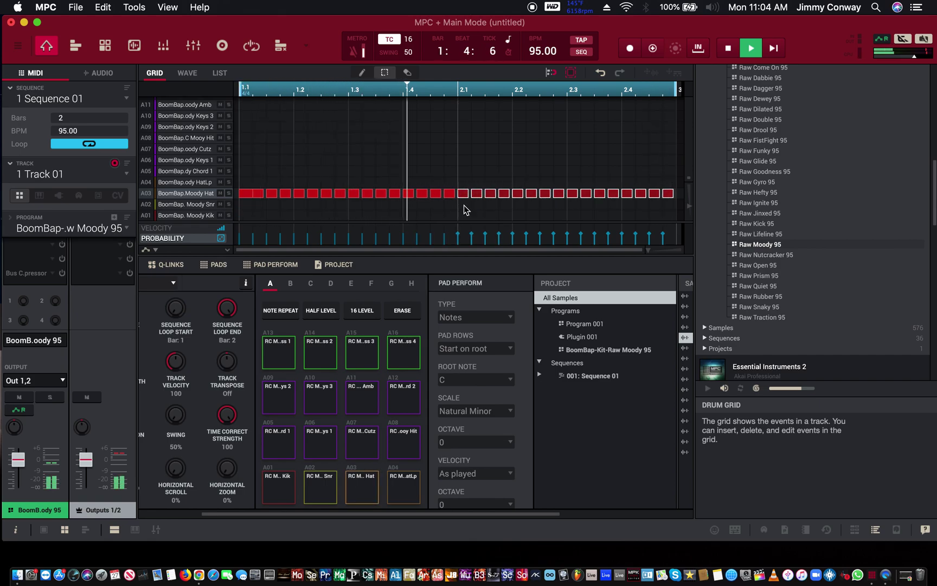
key("Delete")
Shorten the sequence to 1 bar and lower the fourth hat note's probability to about 64%
scroll(128, 114, "down", 1)
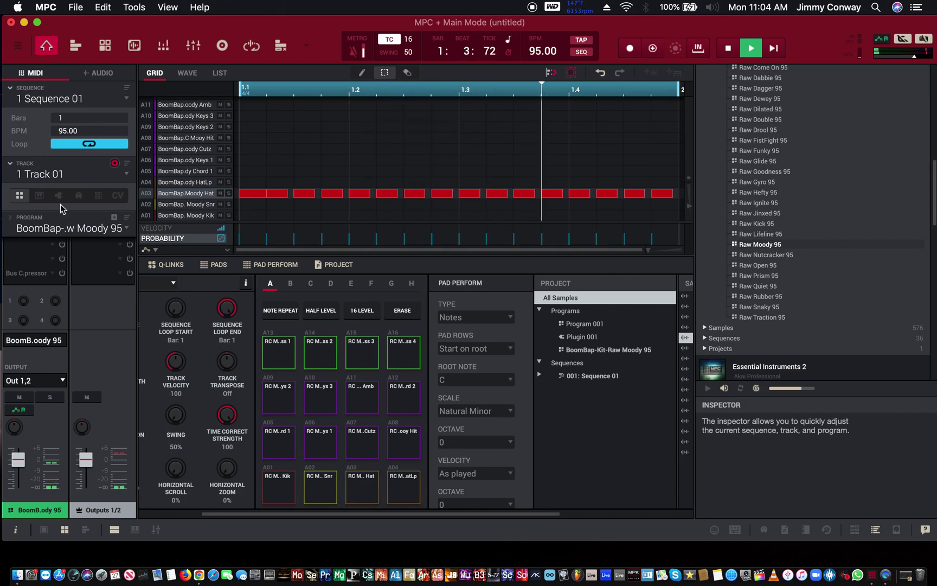
mouse_move(266, 236)
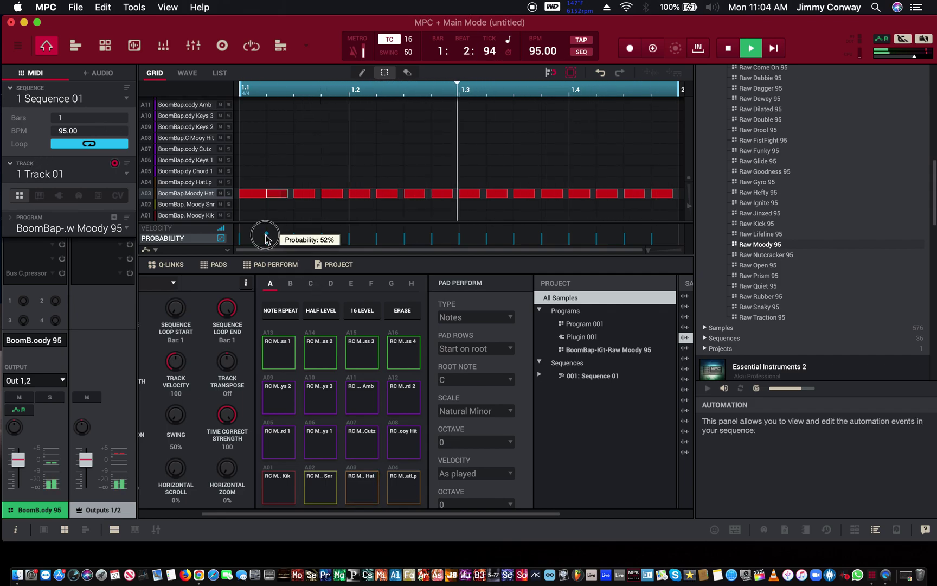
left_click(242, 233)
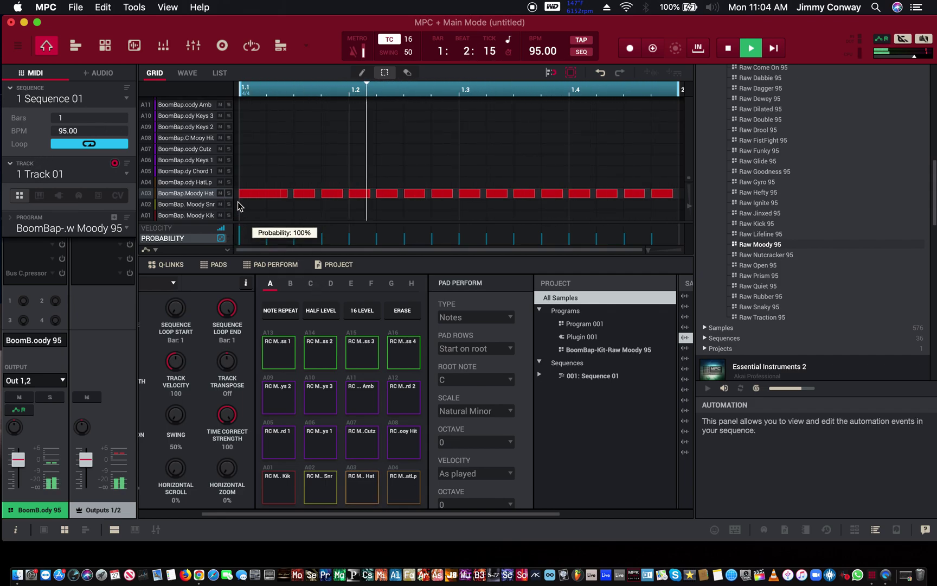
left_click(267, 236)
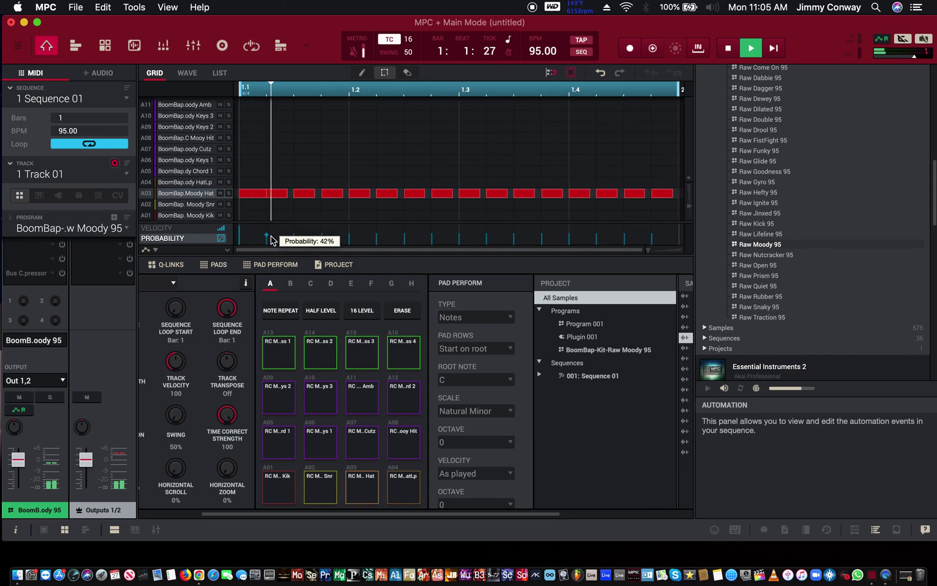
left_click(295, 227)
left_click(296, 231)
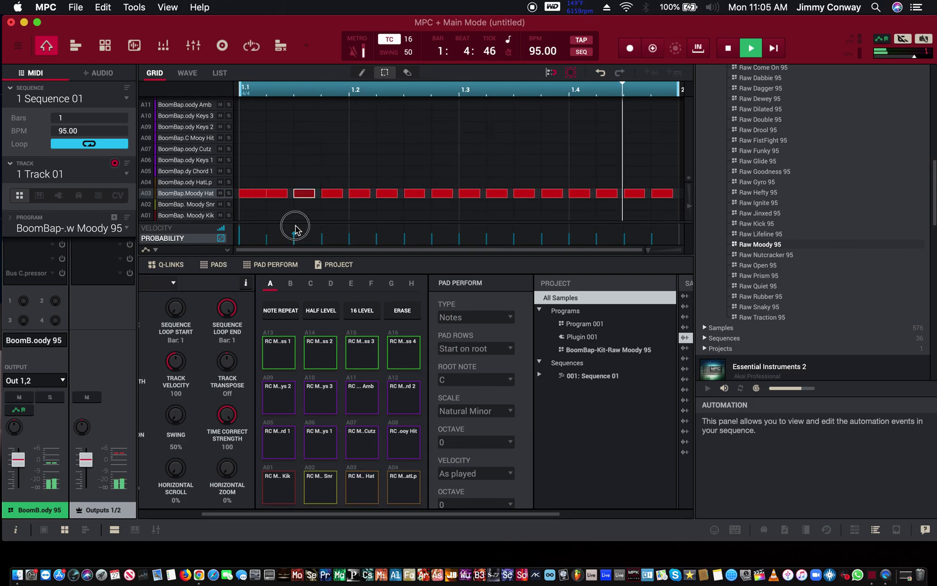
left_click(326, 237)
left_click(326, 237)
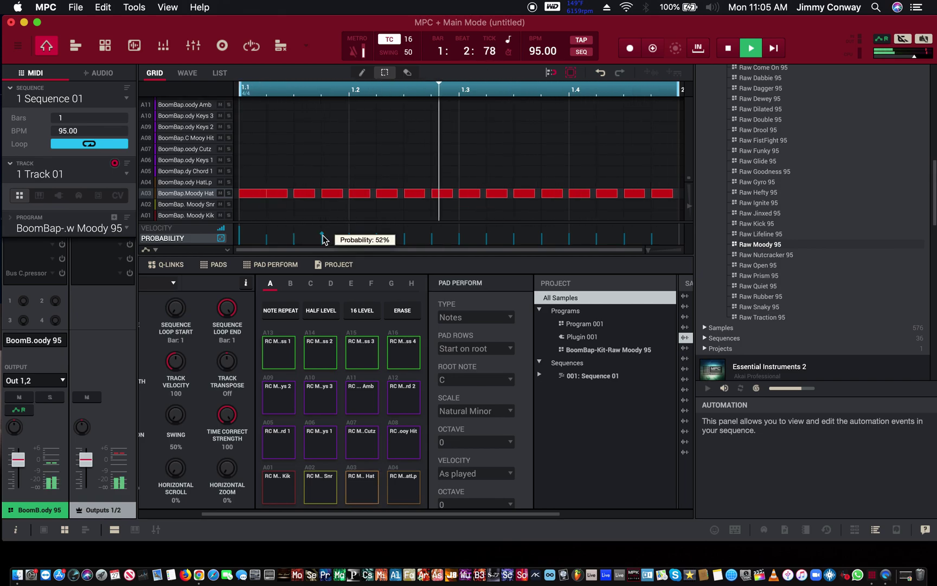
left_click_drag(324, 227, 297, 231)
Reselect the third and fourth hat notes and raise the fifth note's probability to full
left_click(295, 233)
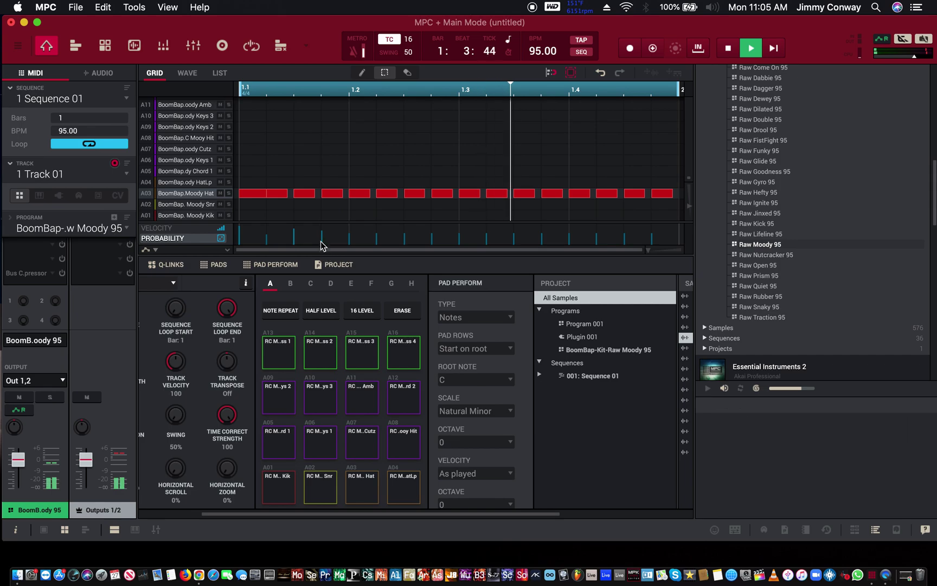
left_click(321, 237)
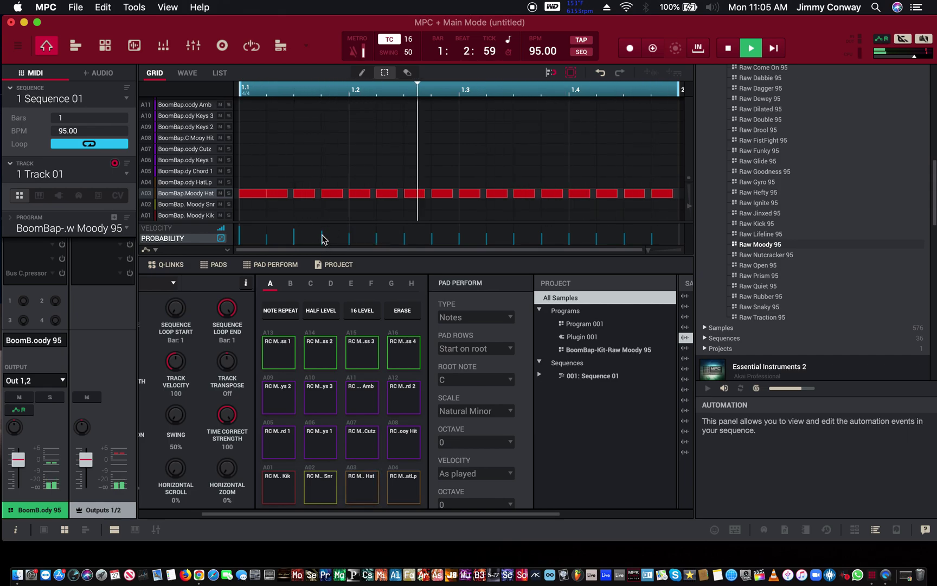
mouse_move(351, 237)
left_click_drag(351, 237, 378, 241)
mouse_move(378, 237)
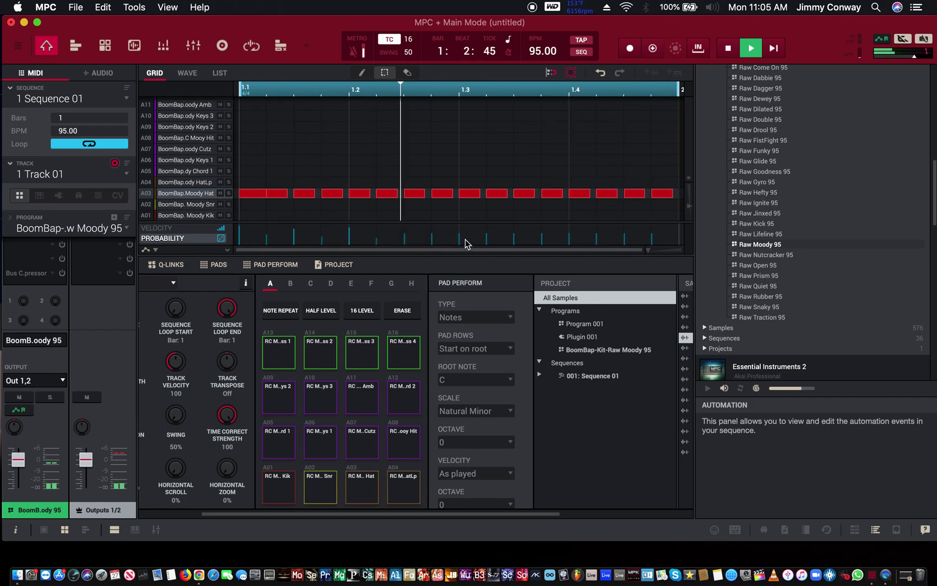
left_click(408, 40)
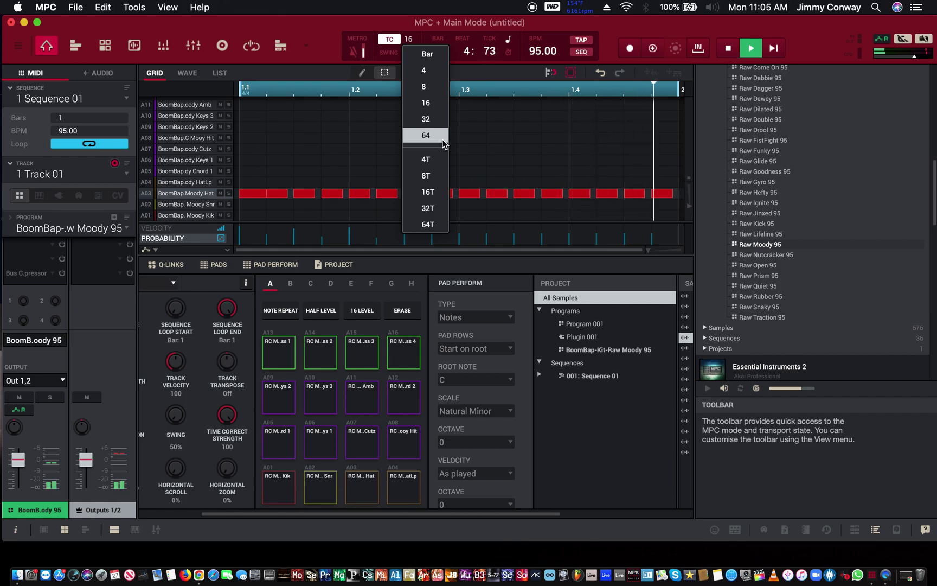
Set timing correct to 64 and pencil in the first hat note's probability
left_click(426, 135)
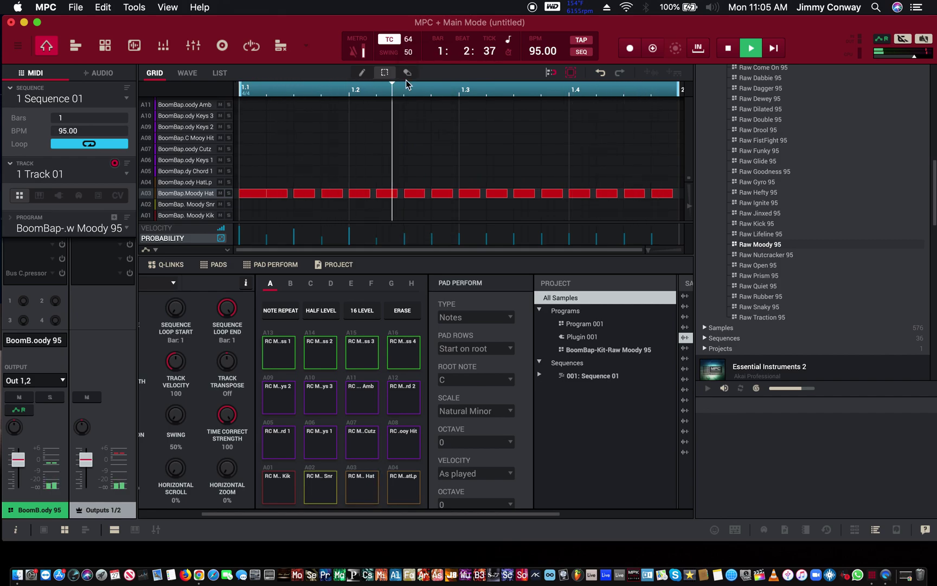
left_click(362, 73)
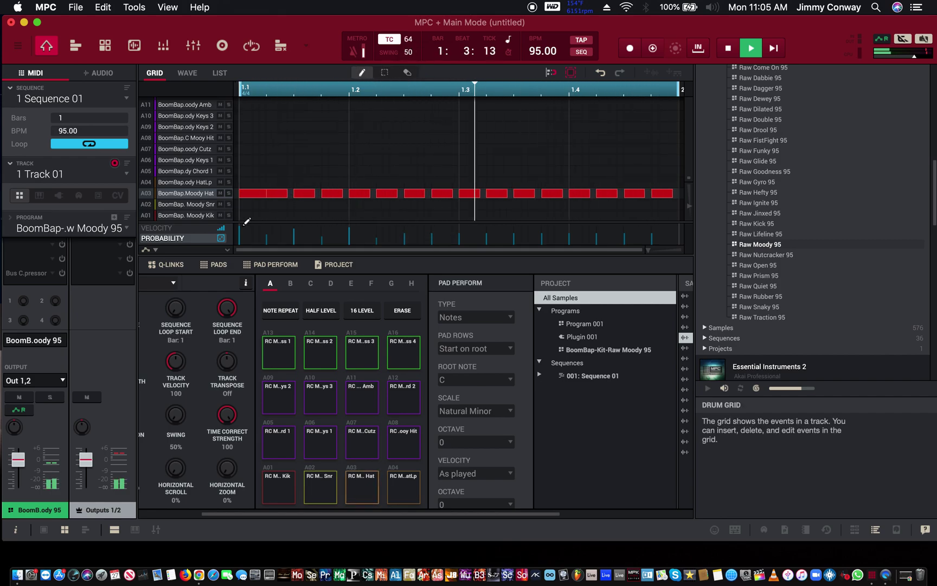
left_click_drag(233, 233, 252, 230)
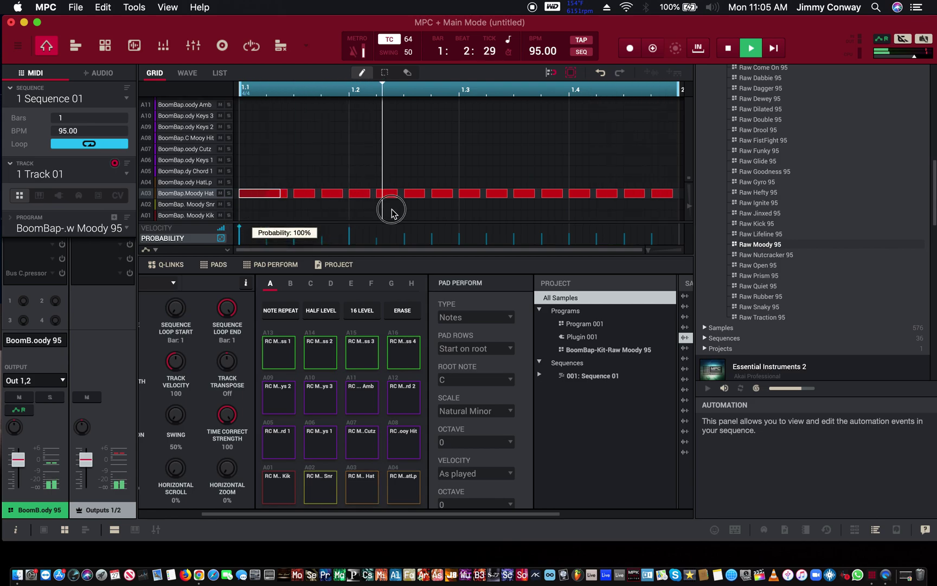
Draw varied probabilities across the hi-hat notes, max the last one, then stop playback
mouse_move(371, 227)
left_mouse_down()
mouse_move(541, 226)
mouse_move(530, 279)
mouse_move(445, 241)
mouse_move(369, 225)
mouse_move(311, 238)
mouse_move(262, 219)
mouse_move(197, 233)
mouse_move(309, 242)
mouse_move(427, 207)
mouse_move(536, 222)
left_mouse_up()
left_click(537, 222)
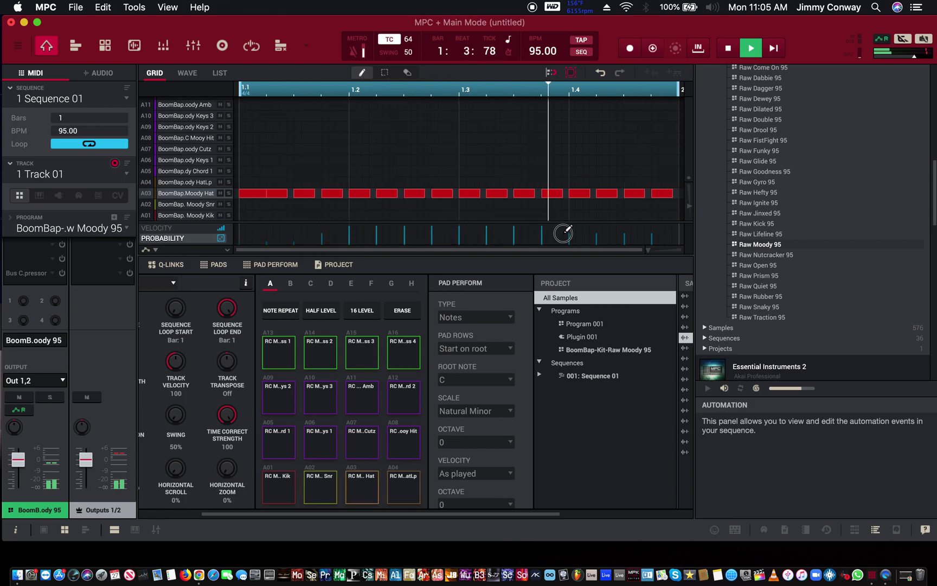
mouse_move(474, 216)
left_mouse_down()
mouse_move(442, 236)
mouse_move(412, 228)
mouse_move(392, 236)
mouse_move(294, 228)
mouse_move(290, 208)
mouse_move(236, 214)
left_mouse_up()
key("space")
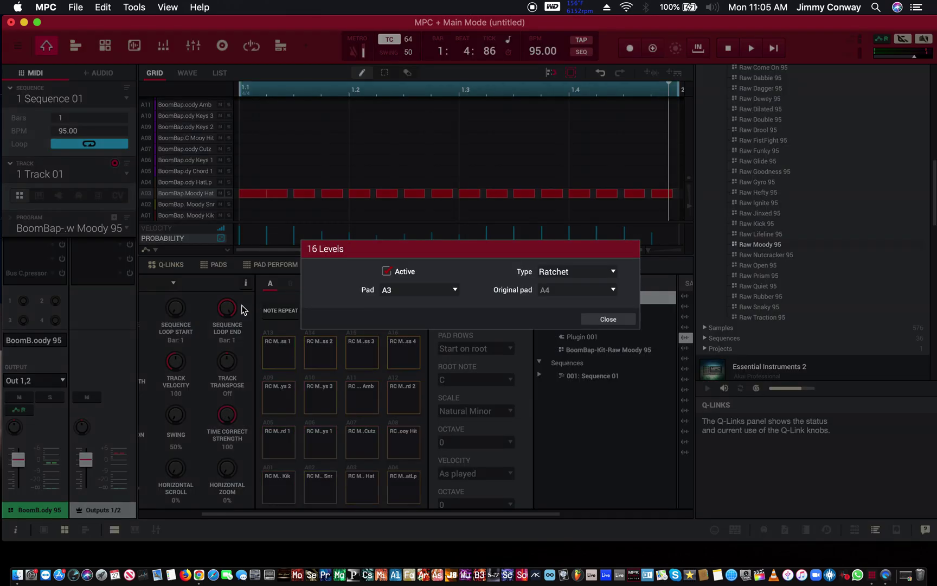
Change pad A3's 16 Levels type from Ratchet to Probability and close the dialog
left_click(551, 273)
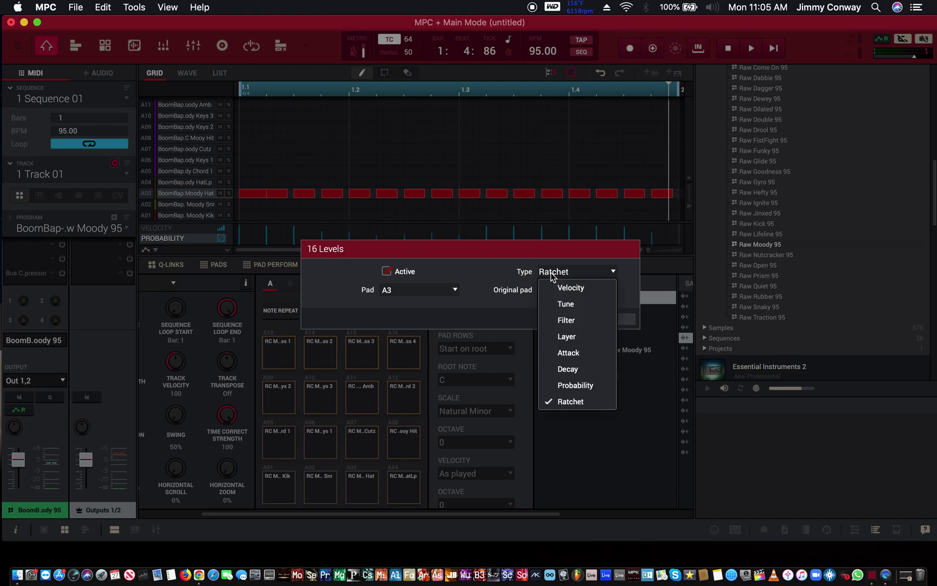
left_click(551, 390)
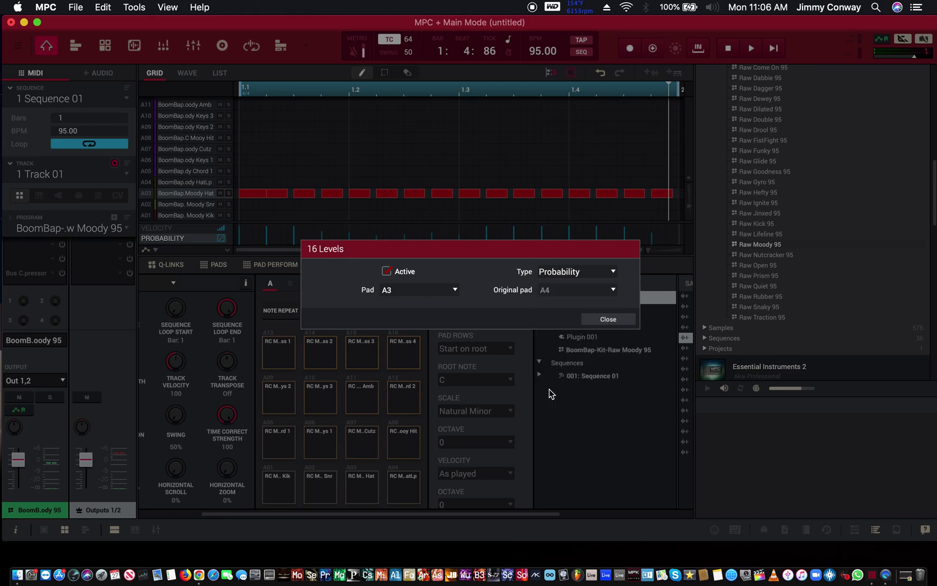
left_click(624, 325)
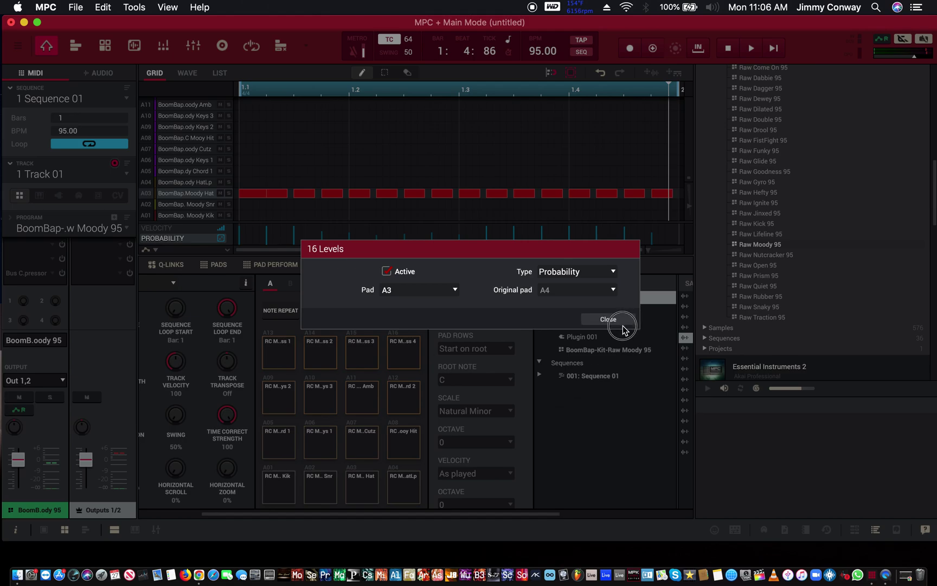